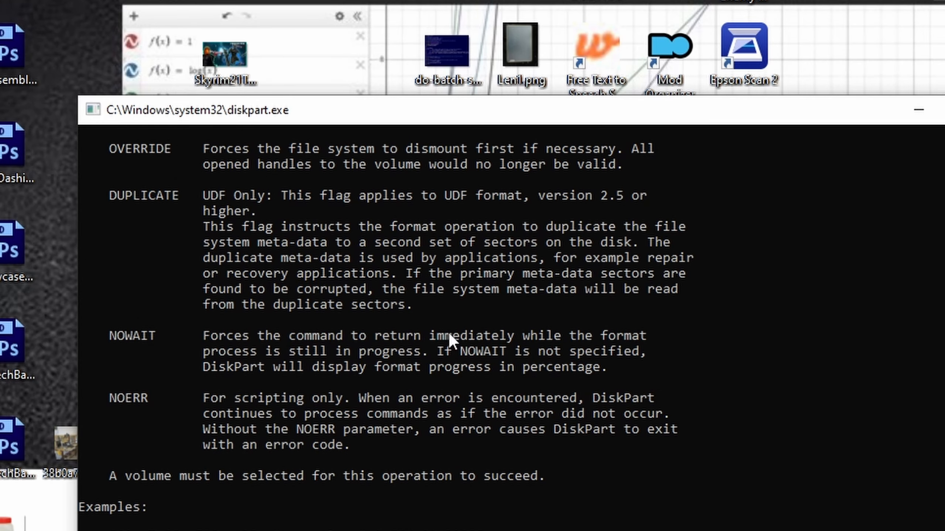
- Read through the DiskPart help for the FORMAT command, from its syntax and parameters to the examples
{"action": "scroll", "coordinate": [474, 345], "scroll_direction": "up", "scroll_amount": 8}
{"action": "scroll", "coordinate": [481, 351], "scroll_direction": "up", "scroll_amount": 5}
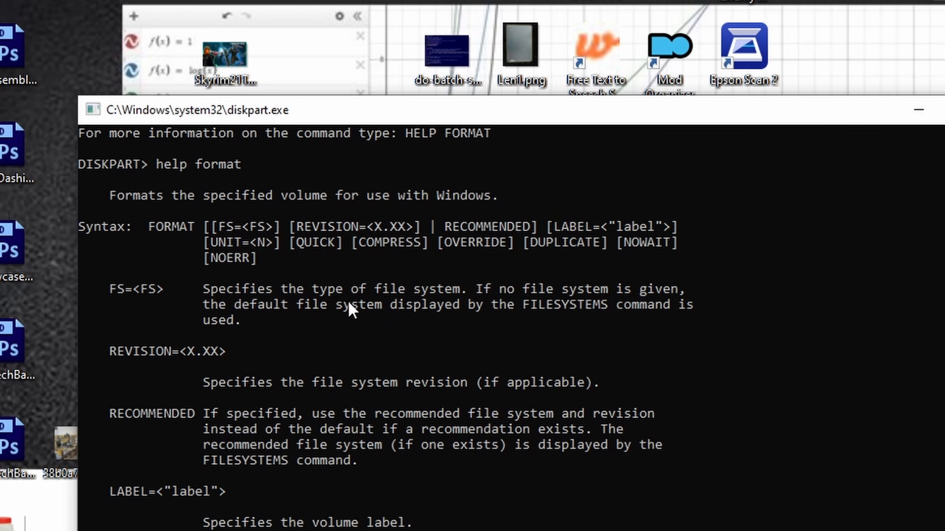
{"action": "scroll", "coordinate": [268, 395], "scroll_direction": "up", "scroll_amount": 1}
{"action": "scroll", "coordinate": [301, 381], "scroll_direction": "up", "scroll_amount": 1}
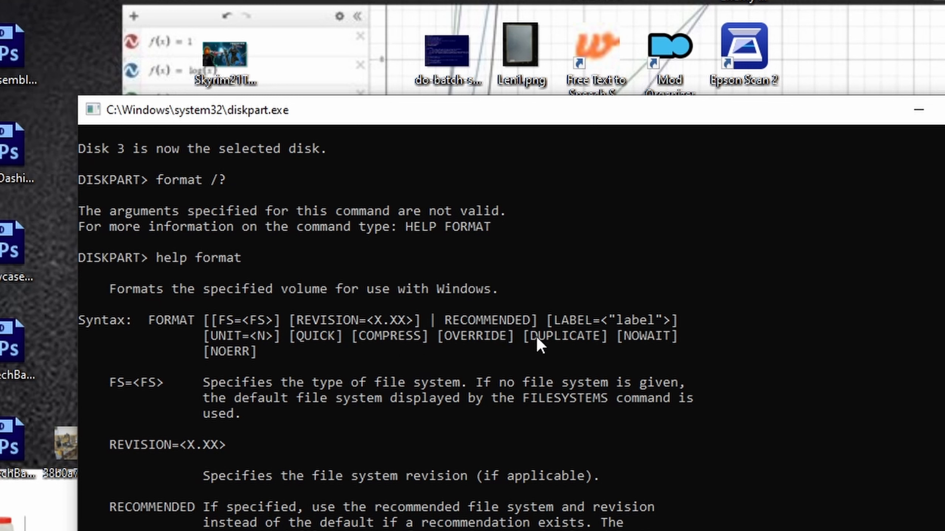
{"action": "scroll", "coordinate": [501, 418], "scroll_direction": "down", "scroll_amount": 1}
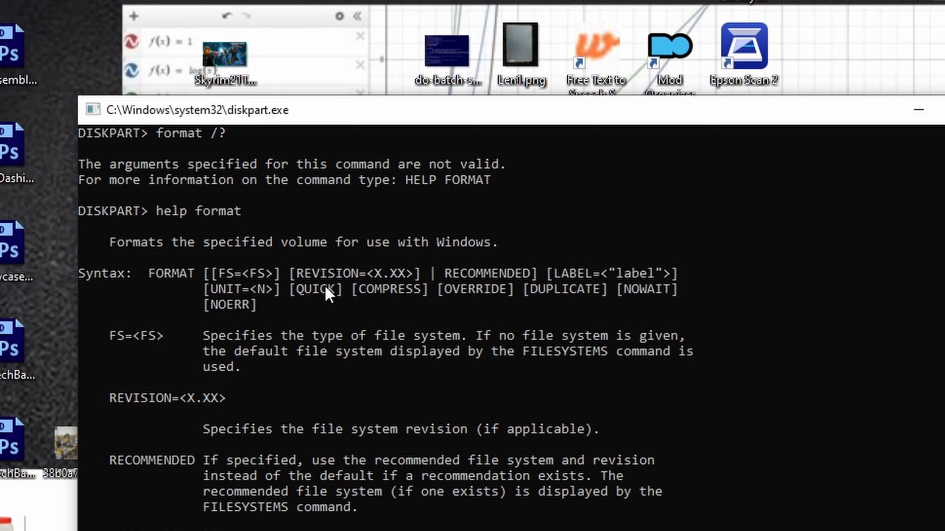
{"action": "scroll", "coordinate": [491, 322], "scroll_direction": "down", "scroll_amount": 1}
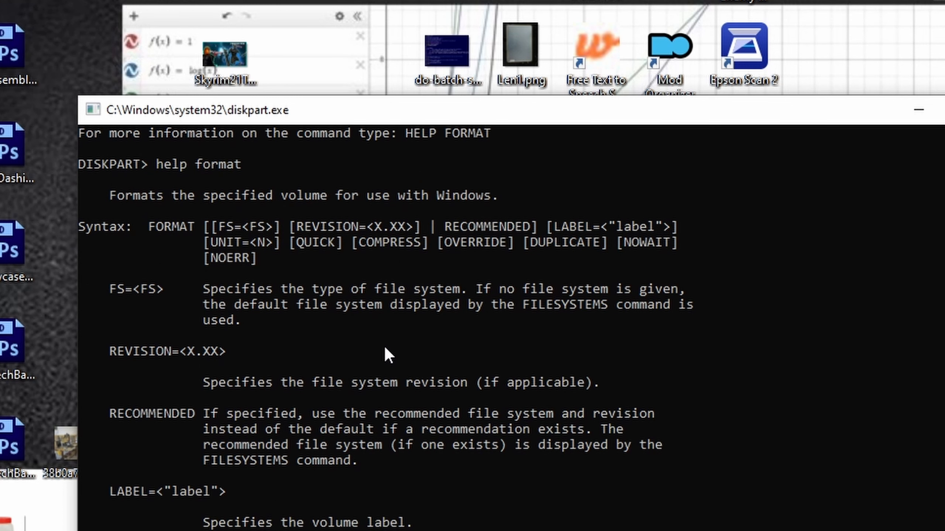
{"action": "scroll", "coordinate": [387, 357], "scroll_direction": "down", "scroll_amount": 1}
{"action": "scroll", "coordinate": [317, 395], "scroll_direction": "down", "scroll_amount": 2}
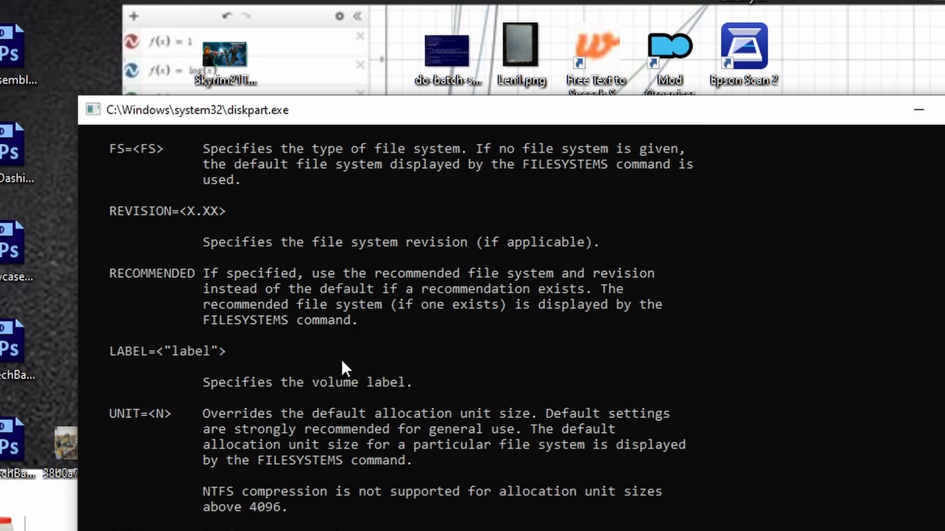
{"action": "scroll", "coordinate": [297, 407], "scroll_direction": "down", "scroll_amount": 1}
{"action": "scroll", "coordinate": [310, 508], "scroll_direction": "down", "scroll_amount": 4}
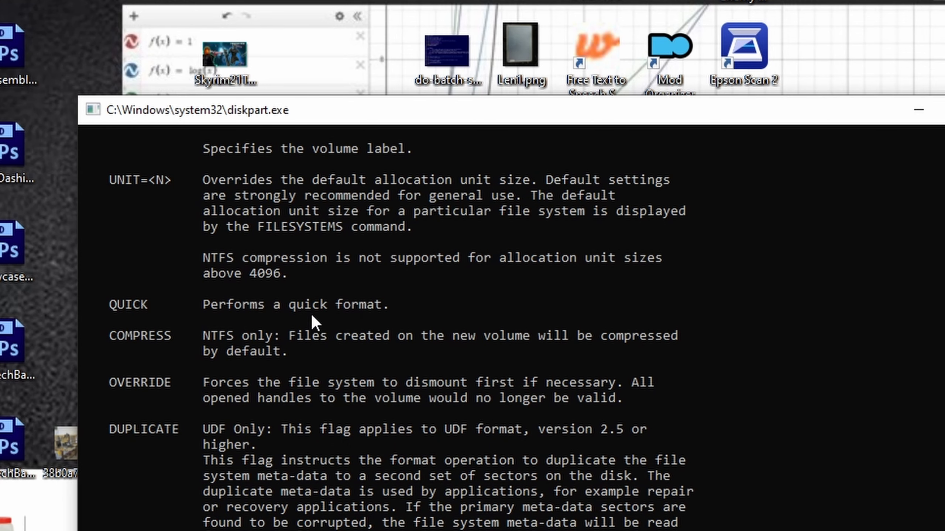
{"action": "scroll", "coordinate": [344, 389], "scroll_direction": "down", "scroll_amount": 4}
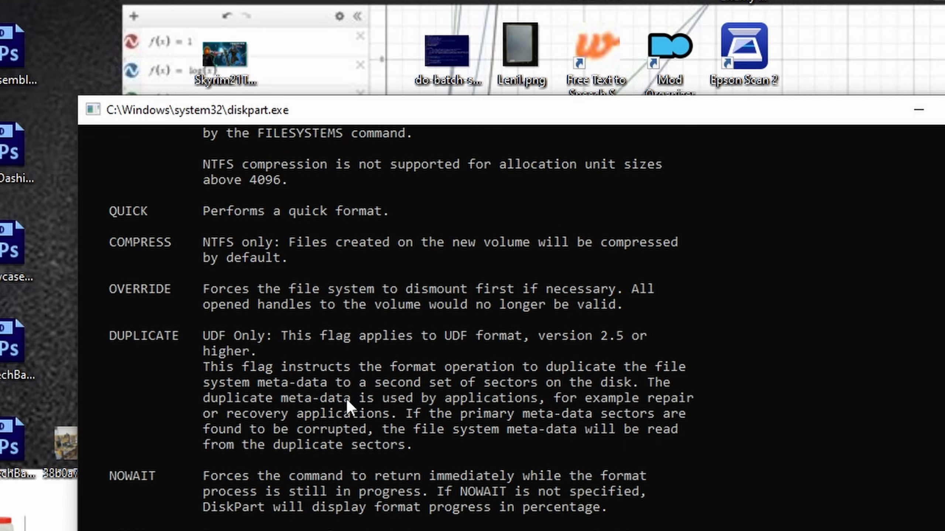
{"action": "scroll", "coordinate": [336, 396], "scroll_direction": "down", "scroll_amount": 3}
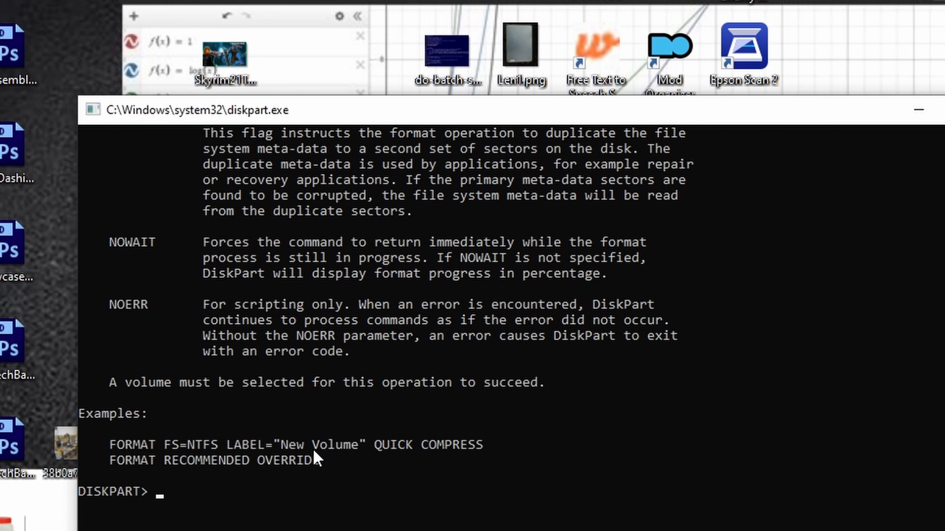
- Quick-format the selected volume with DiskPart as FAT32, using the label "TPGDrive"
{"action": "type", "text": "format fs=fat"}
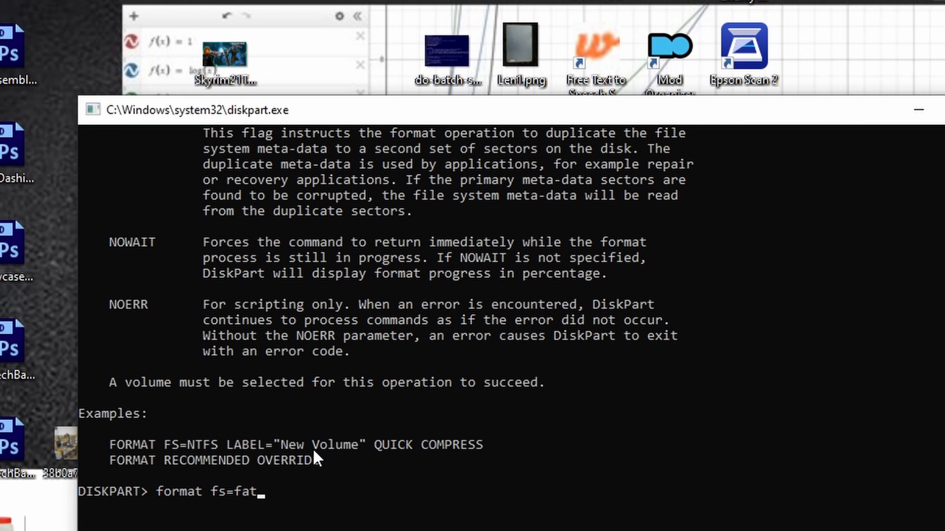
{"action": "type", "text": "32 quick label=\"\""}
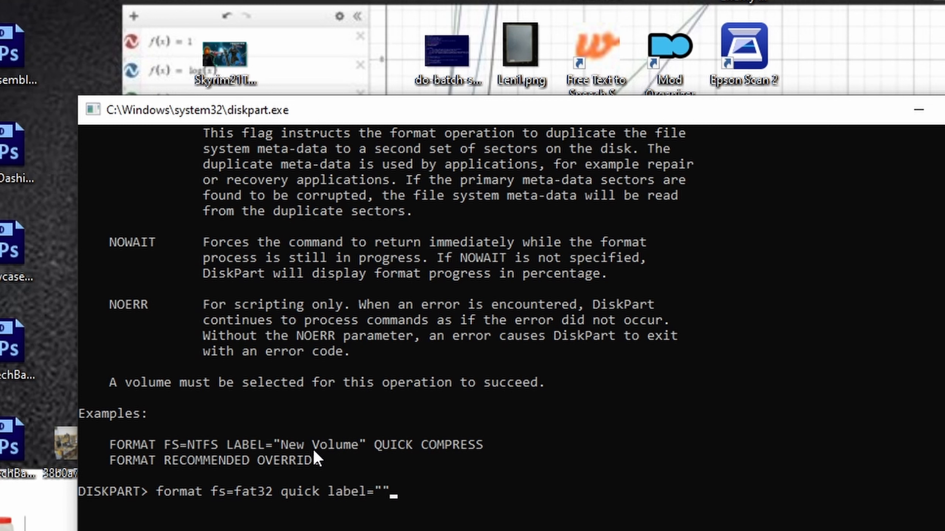
{"action": "key", "text": "Left"}
{"action": "type", "text": "N"}
{"action": "key", "text": "BackSpace"}
{"action": "type", "text": "TPG"}
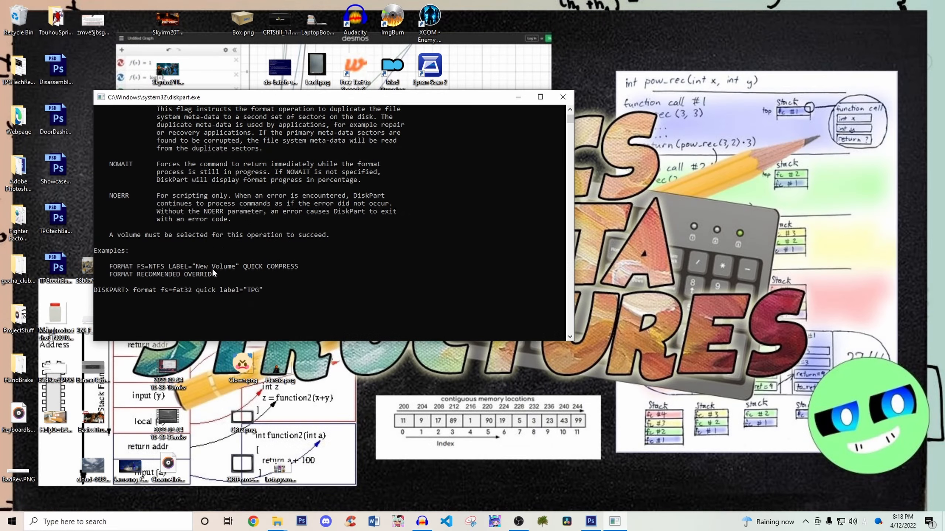
{"action": "type", "text": "Drive"}
{"action": "key", "text": "Return"}
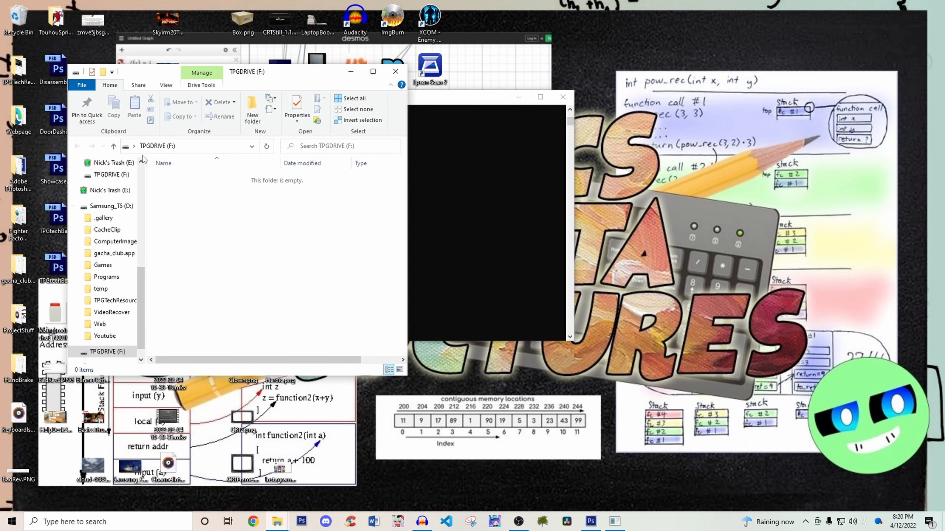
- Check the properties of the TPGDRIVE (F:) drive, then close them and minimize the drive's folder window
{"action": "right_click", "coordinate": [343, 257]}
{"action": "left_click", "coordinate": [439, 391]}
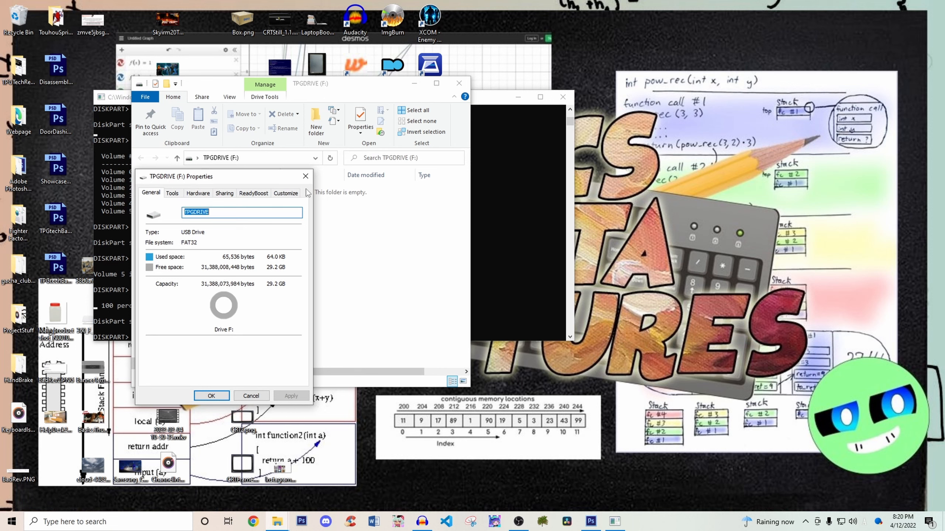
{"action": "left_click", "coordinate": [305, 176]}
{"action": "left_click", "coordinate": [414, 83]}
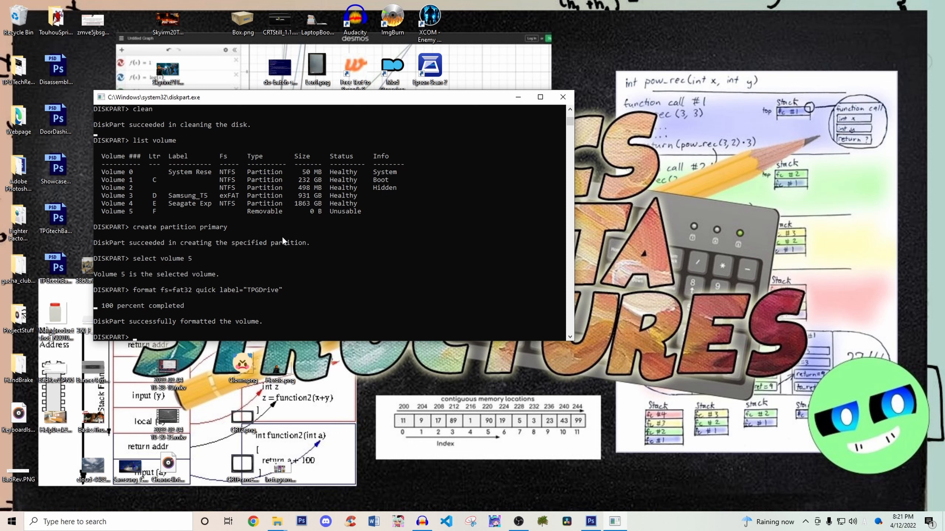
- Review the earlier DiskPart commands and output in the console, from the disk list to the format command
{"action": "scroll", "coordinate": [282, 236], "scroll_direction": "up", "scroll_amount": 9}
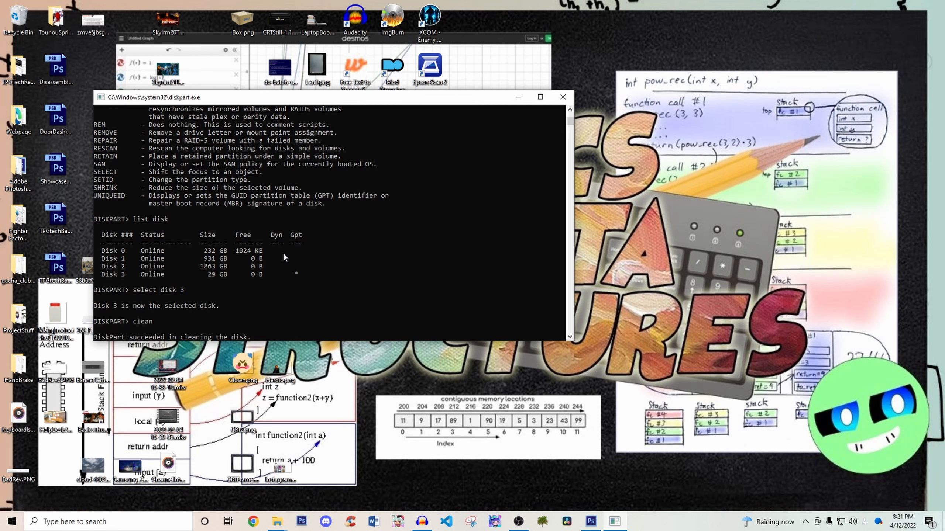
{"action": "scroll", "coordinate": [283, 253], "scroll_direction": "up", "scroll_amount": 2}
{"action": "scroll", "coordinate": [284, 251], "scroll_direction": "down", "scroll_amount": 5}
{"action": "scroll", "coordinate": [288, 251], "scroll_direction": "down", "scroll_amount": 7}
{"action": "left_click", "coordinate": [676, 331]}
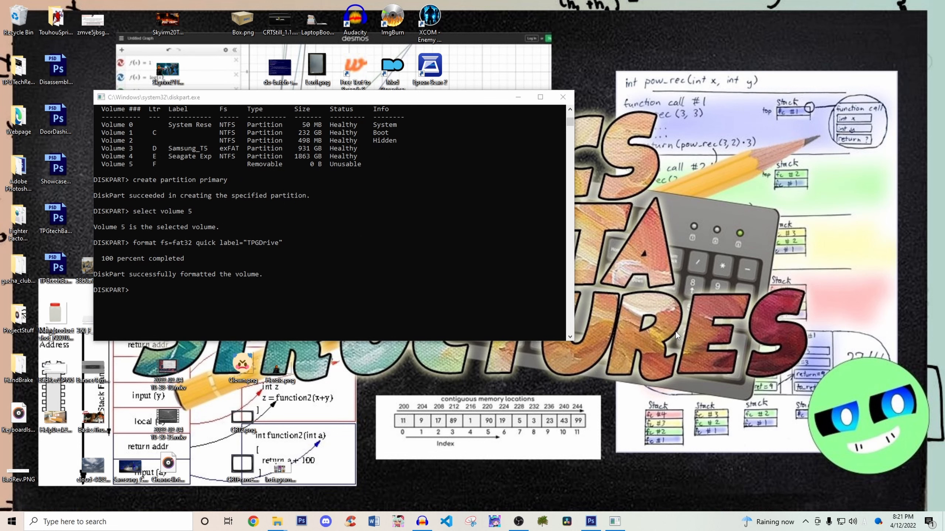
- Open Disk Management and place its window beside the DiskPart console
{"action": "key", "text": "super+x"}
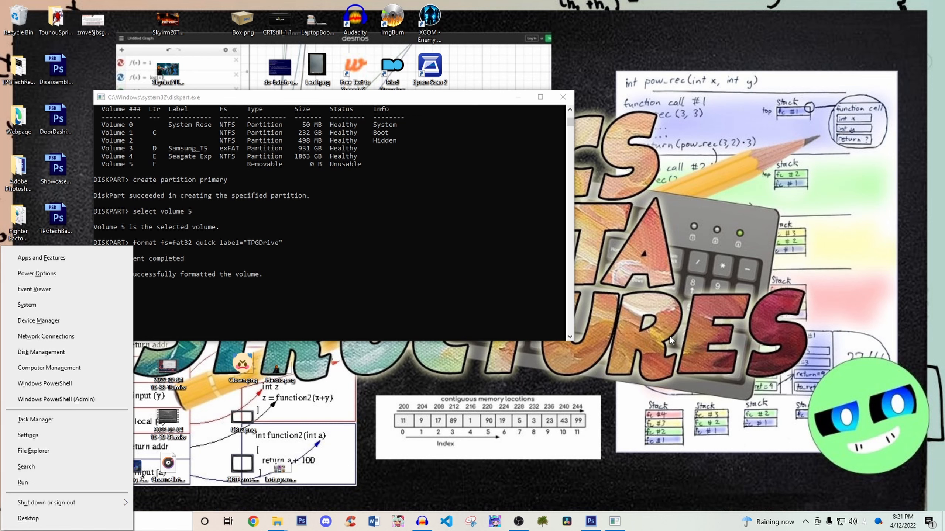
{"action": "key", "text": "Down"}
{"action": "key", "text": "Down"}
{"action": "key", "text": "Down"}
{"action": "key", "text": "Down"}
{"action": "key", "text": "Down"}
{"action": "key", "text": "Down"}
{"action": "key", "text": "Down"}
{"action": "key", "text": "Return"}
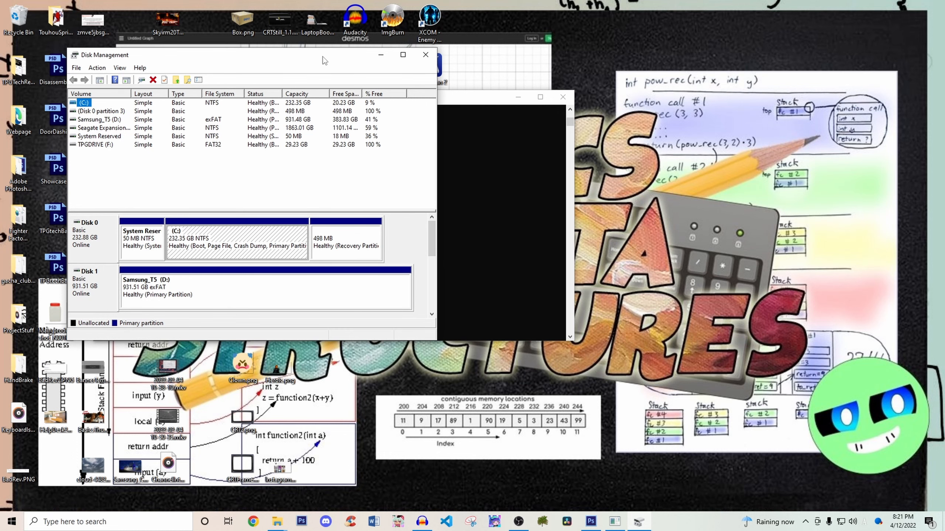
{"action": "left_click_drag", "start_coordinate": [323, 55], "coordinate": [672, 78]}
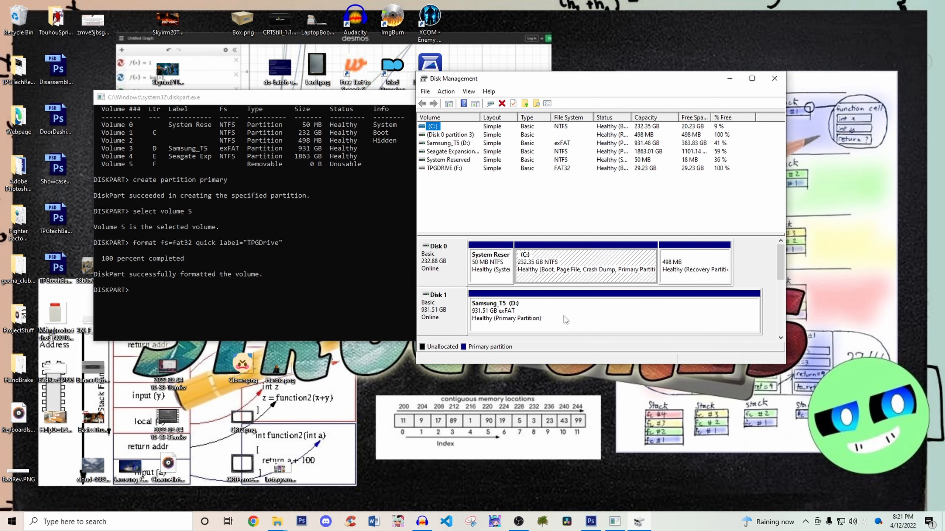
- Delete the TPGDRIVE (F:) volume on Disk 3 and confirm erasing its data
{"action": "left_click", "coordinate": [783, 280]}
{"action": "left_click_drag", "start_coordinate": [783, 280], "coordinate": [786, 305]}
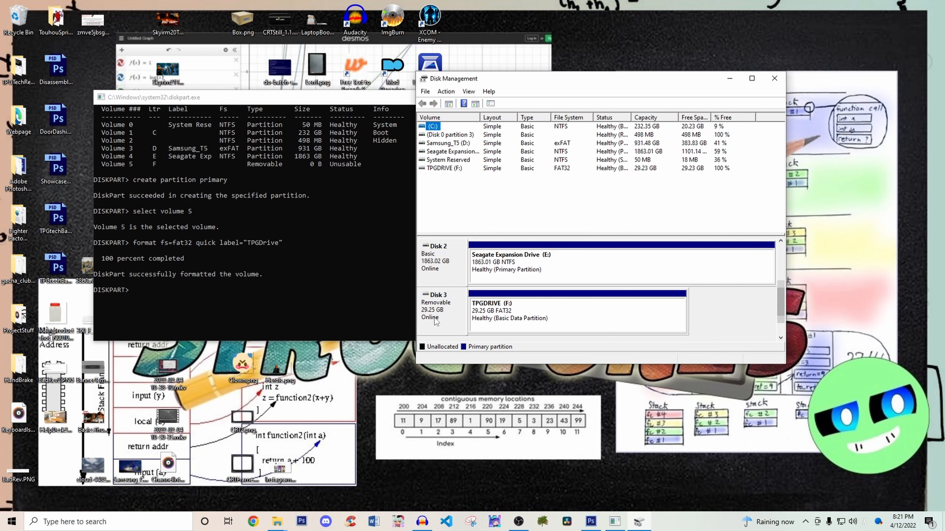
{"action": "left_click", "coordinate": [538, 319]}
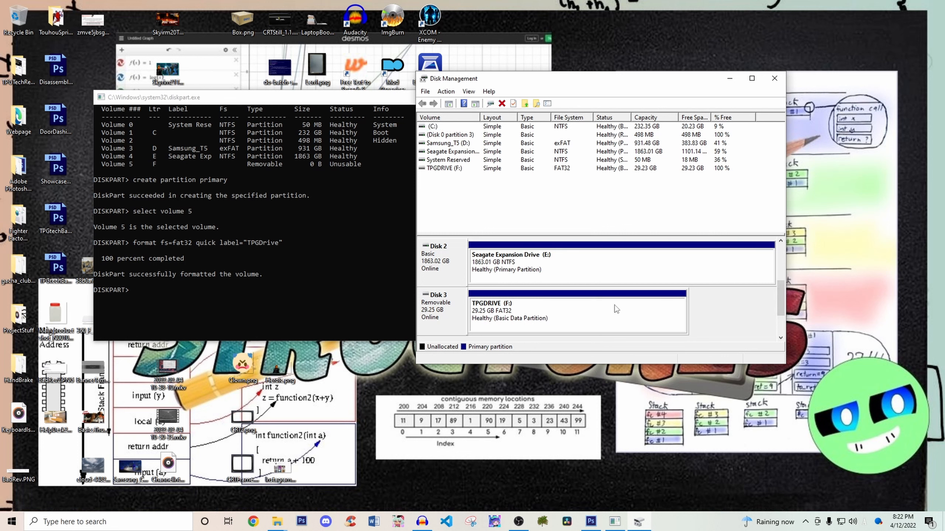
{"action": "left_click", "coordinate": [615, 309]}
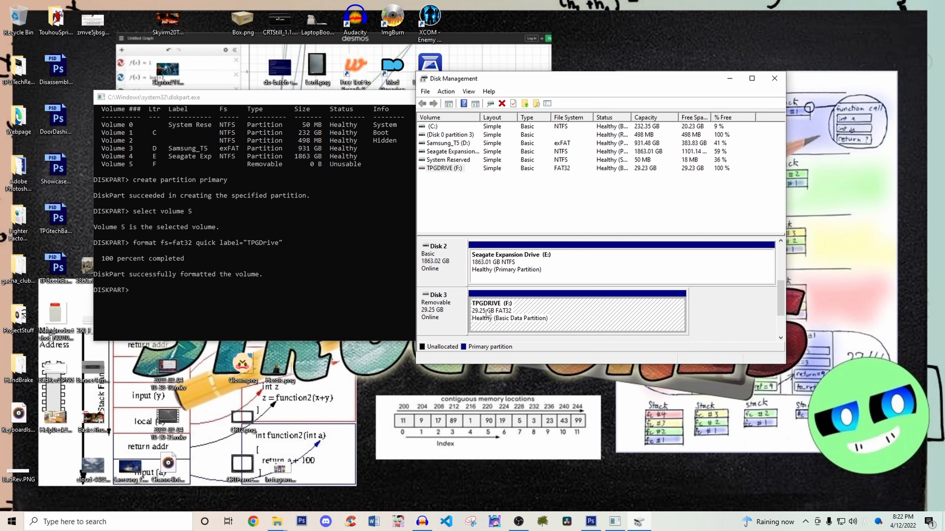
{"action": "right_click", "coordinate": [524, 321]}
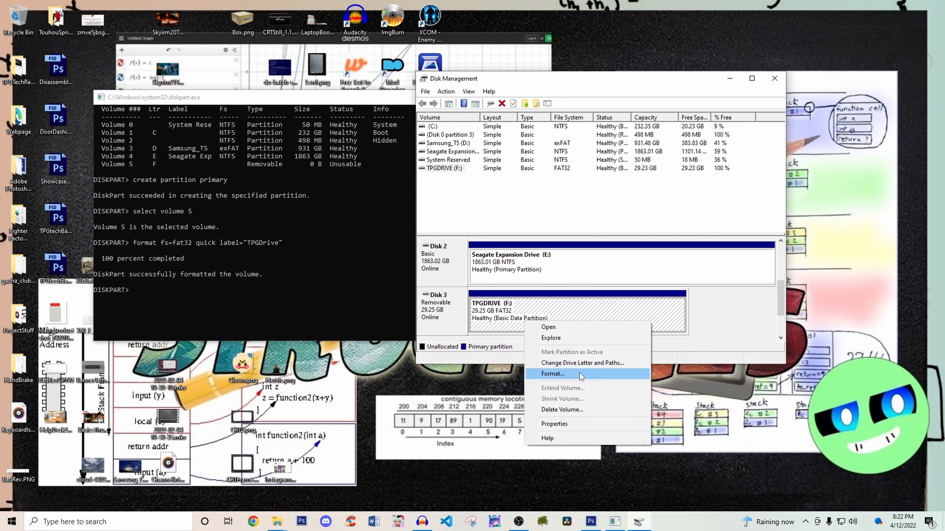
{"action": "left_click", "coordinate": [577, 411]}
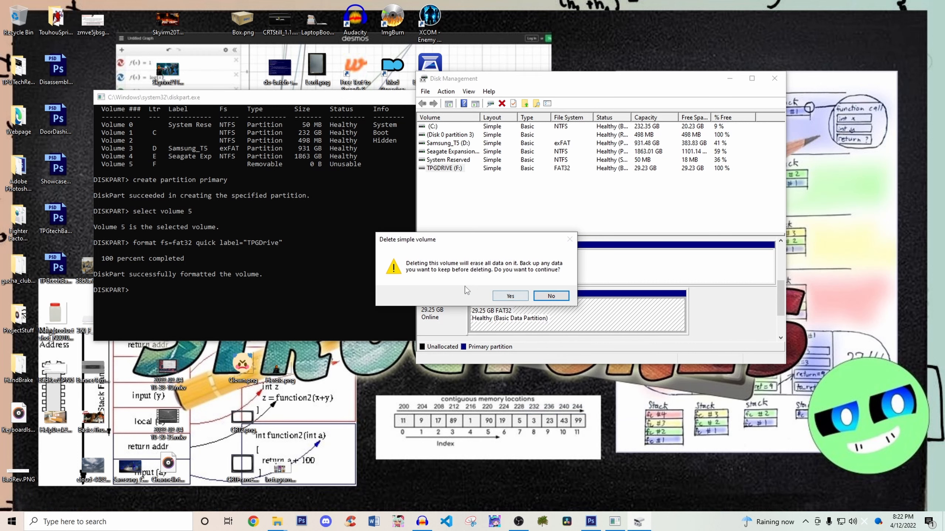
{"action": "left_click", "coordinate": [515, 297]}
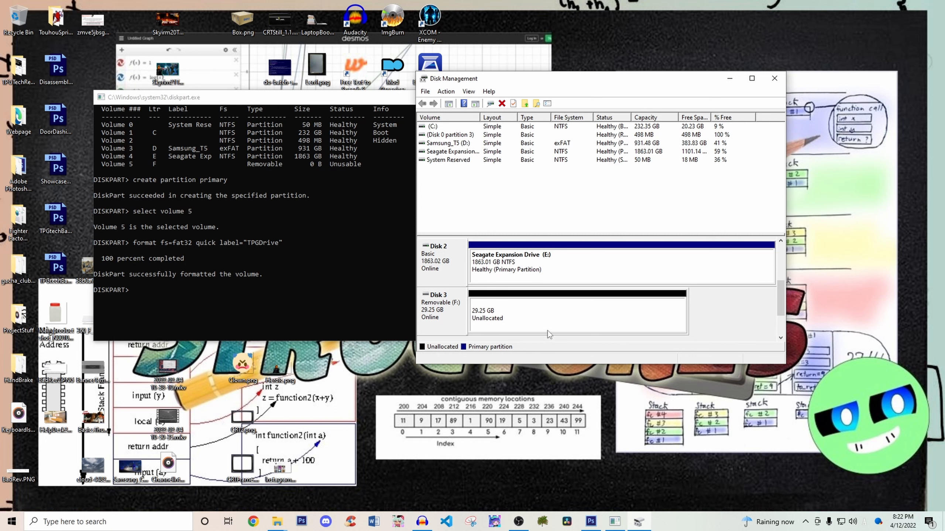
- Start a new simple volume in Disk 3's unallocated space with a size of 29950 MB and drive letter G
{"action": "right_click", "coordinate": [556, 320]}
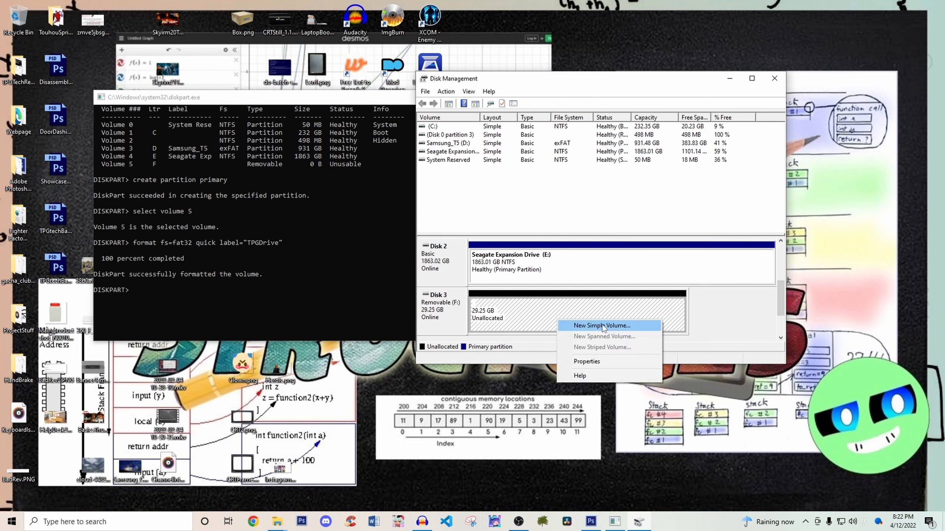
{"action": "left_click", "coordinate": [602, 326]}
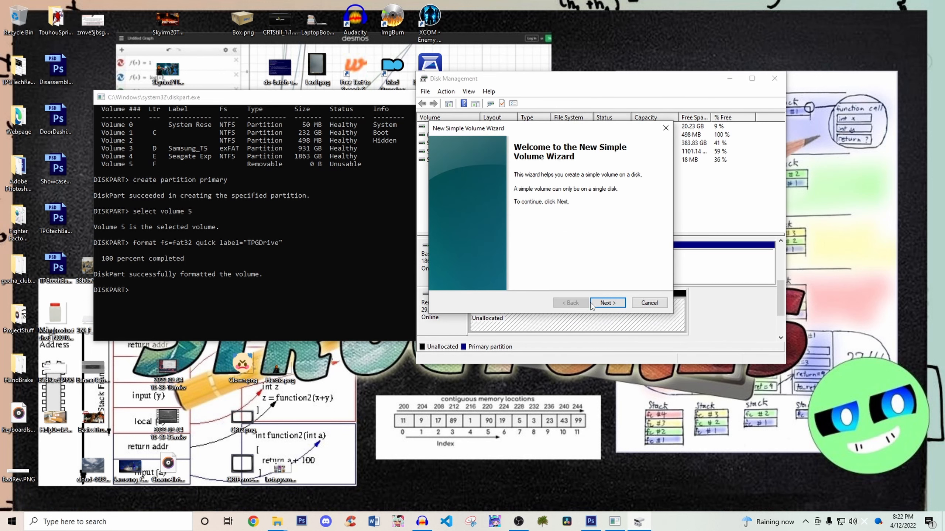
{"action": "left_click", "coordinate": [607, 303]}
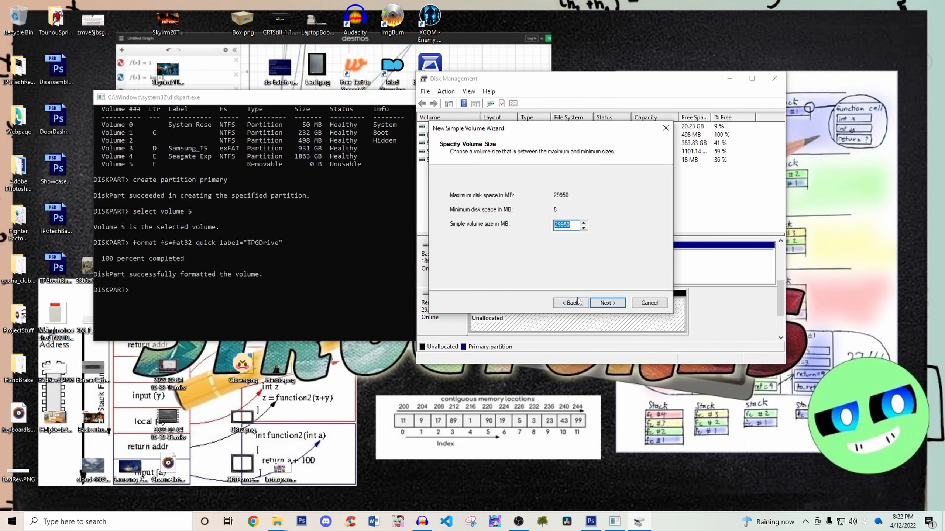
{"action": "left_click", "coordinate": [607, 303]}
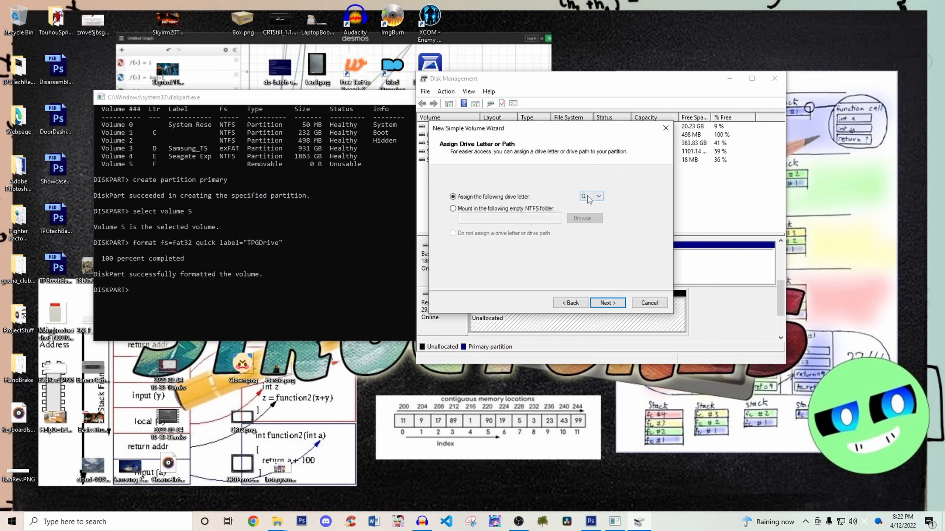
{"action": "left_click", "coordinate": [607, 303]}
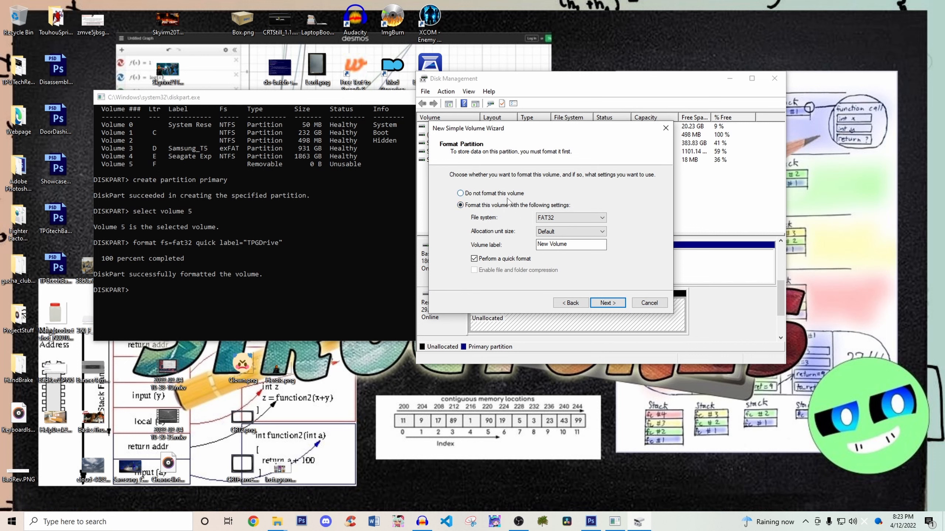
- Set the new volume's file system to FAT32 and its label to TPGDRIVE, and finish creating it
{"action": "left_click", "coordinate": [557, 219]}
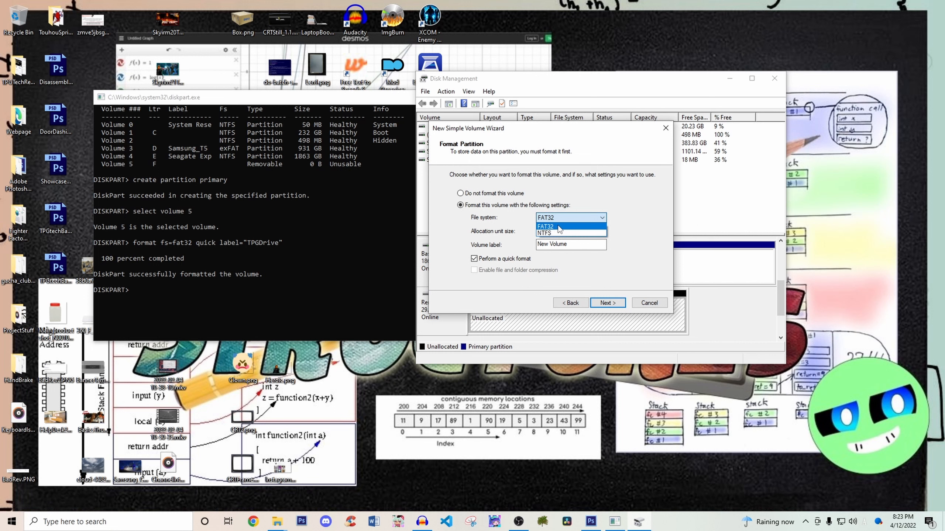
{"action": "left_click", "coordinate": [559, 229]}
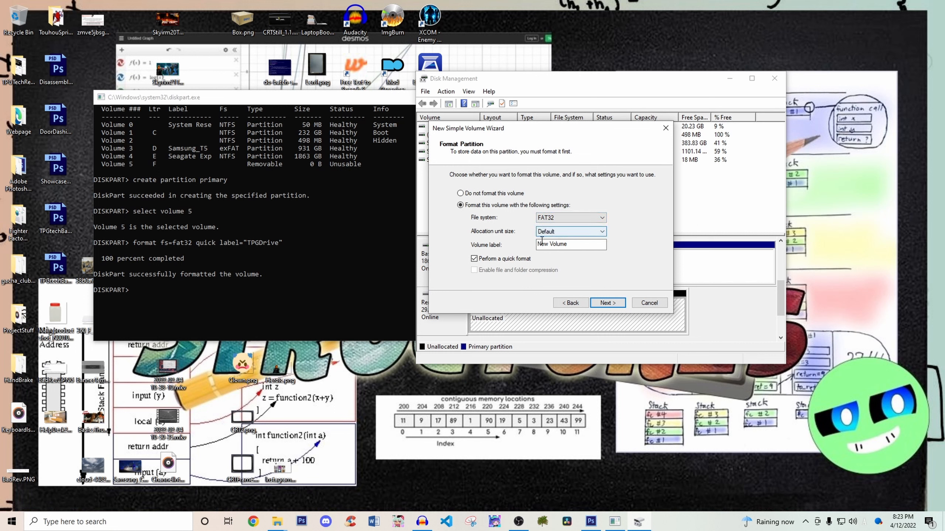
{"action": "left_click_drag", "start_coordinate": [573, 245], "coordinate": [449, 253]}
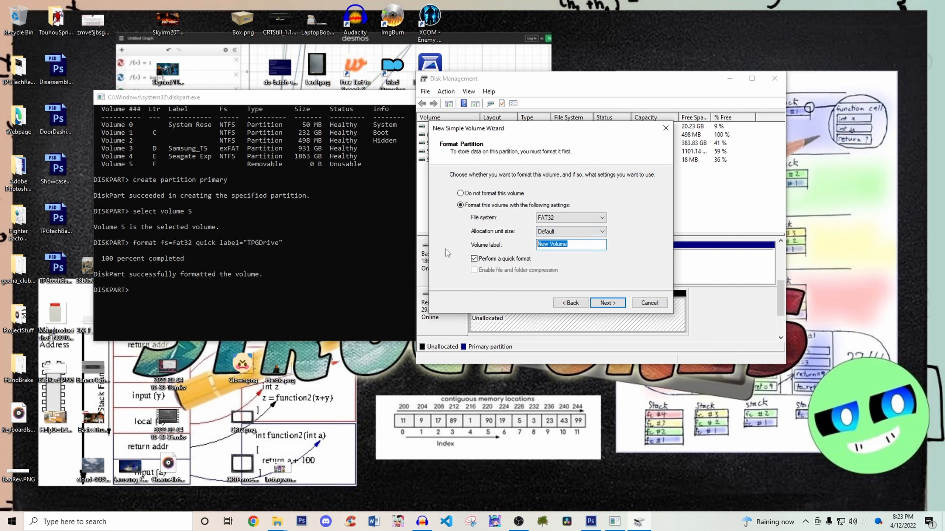
{"action": "type", "text": "T"}
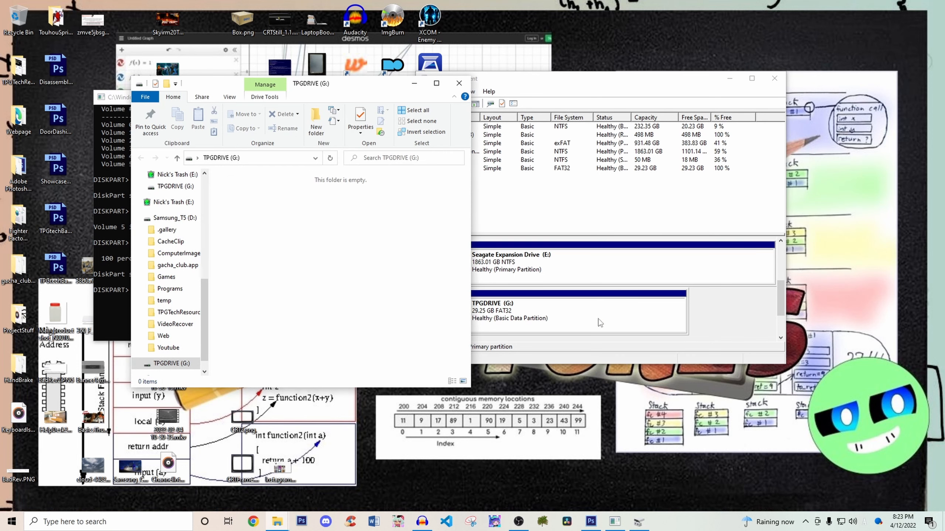
- Compare the TPGDRIVE (G:) folder window with its Disk 3 entry, close the folder window, and return to Disk Management
{"action": "scroll", "coordinate": [353, 100], "scroll_direction": "down", "scroll_amount": 1}
{"action": "left_click_drag", "start_coordinate": [331, 87], "coordinate": [259, 89]}
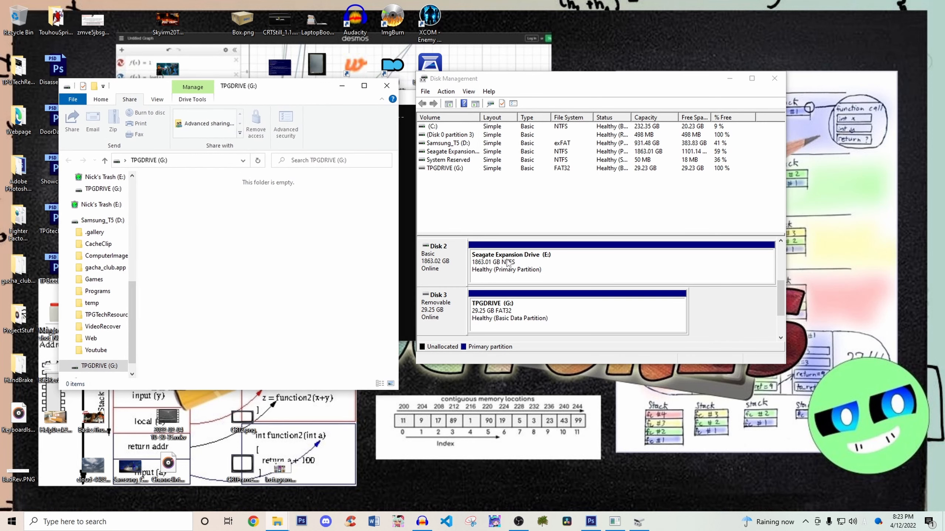
{"action": "left_click", "coordinate": [515, 299]}
{"action": "left_click", "coordinate": [248, 245]}
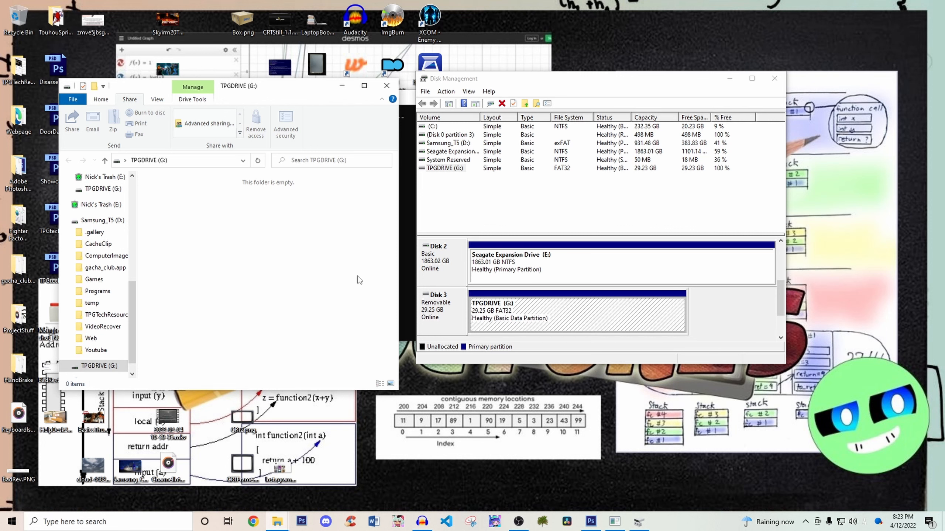
{"action": "left_click", "coordinate": [387, 86]}
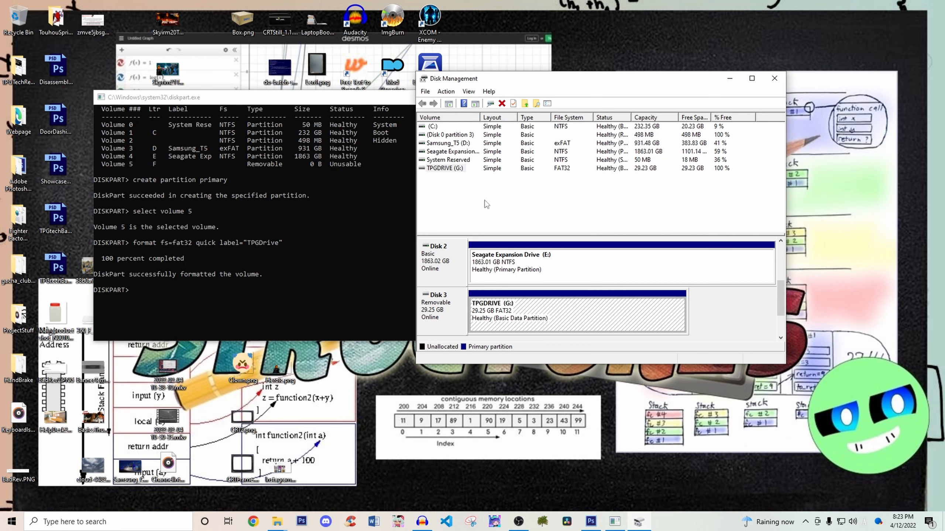
{"action": "left_click", "coordinate": [332, 260]}
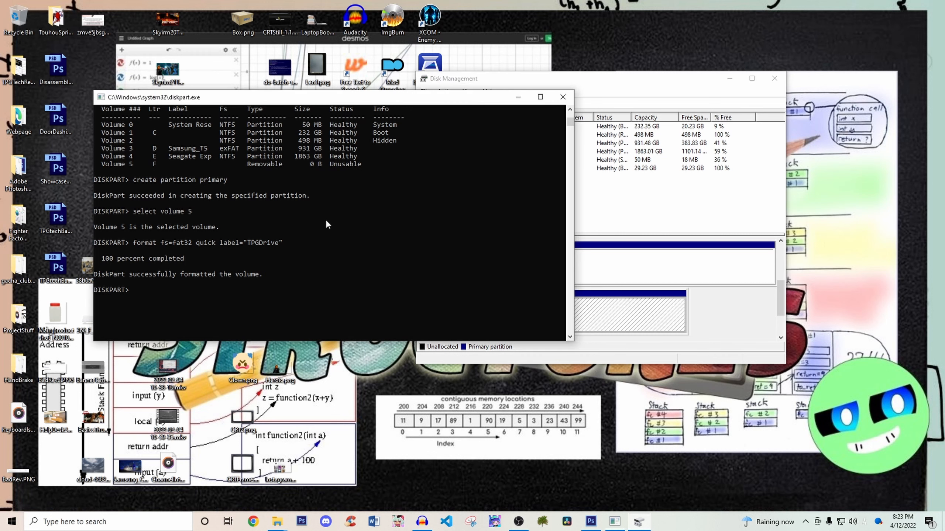
{"action": "left_click", "coordinate": [722, 320]}
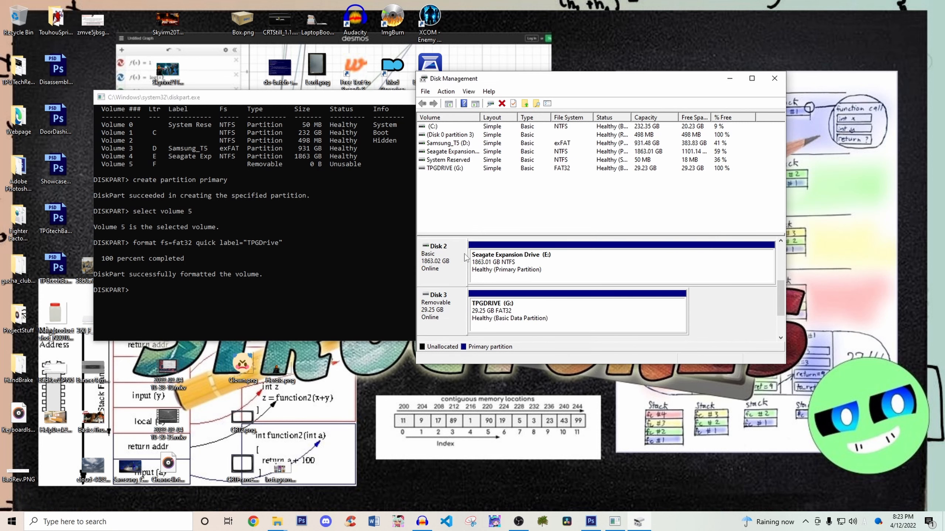